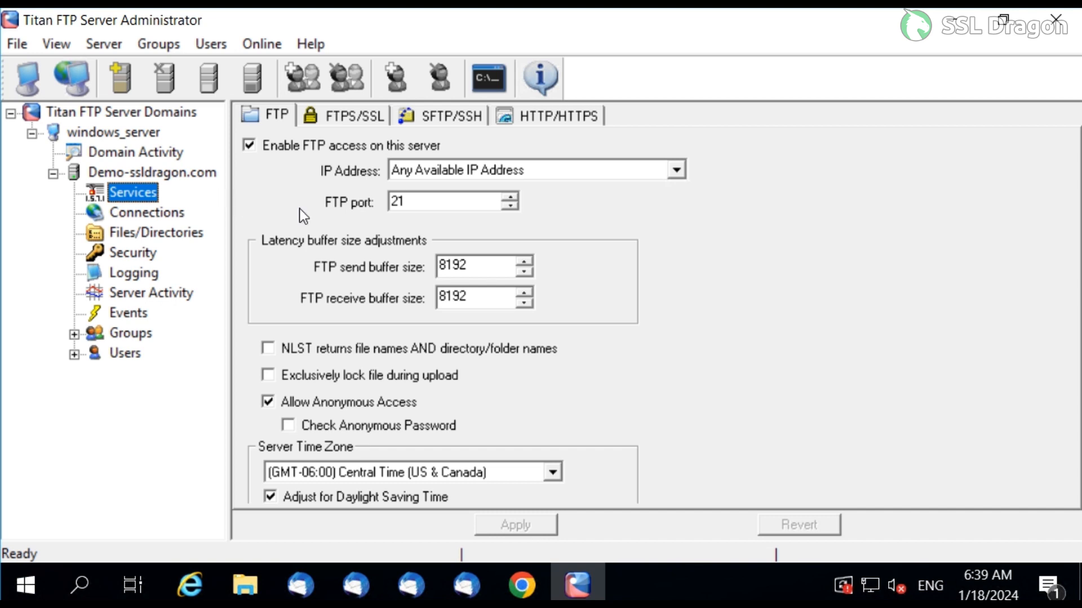
Step: Start creating a new certificate in the server's FTPS/SSL certificate management, with the common name Demo-ssldragon
click(333, 117)
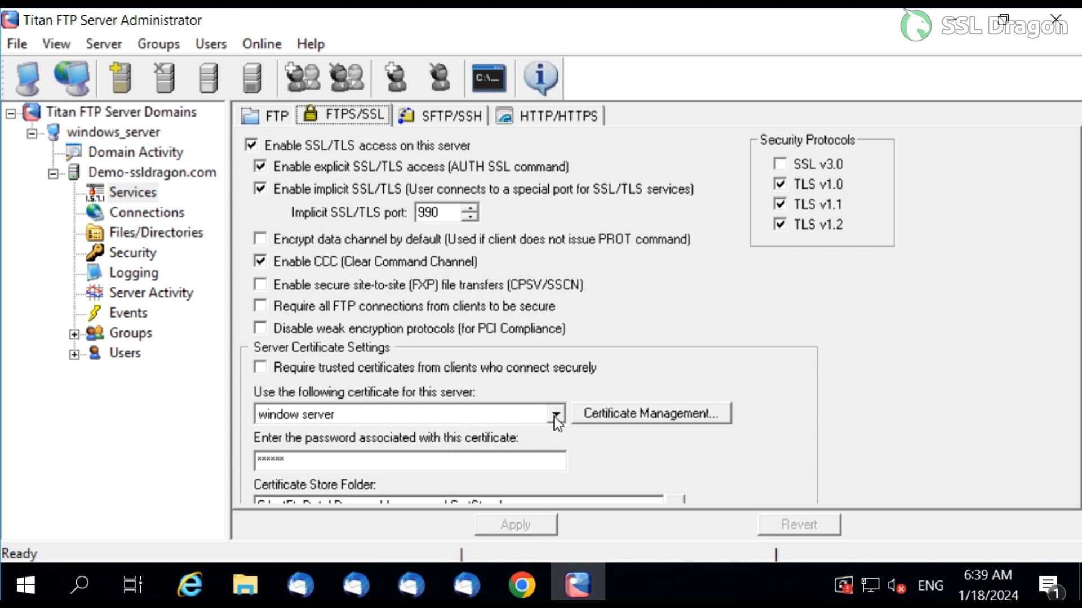
click(646, 416)
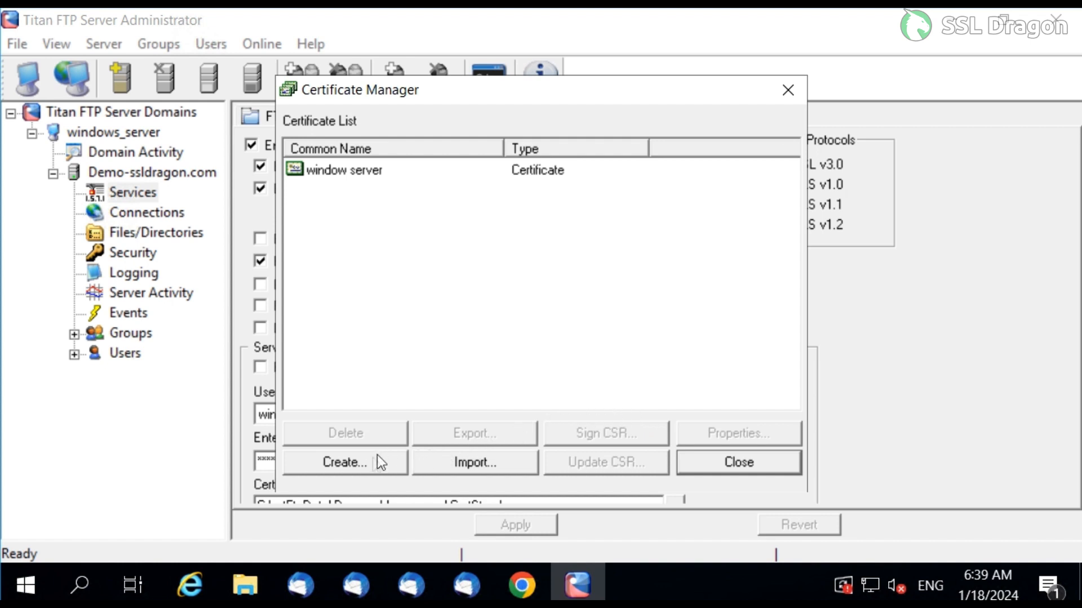
click(360, 461)
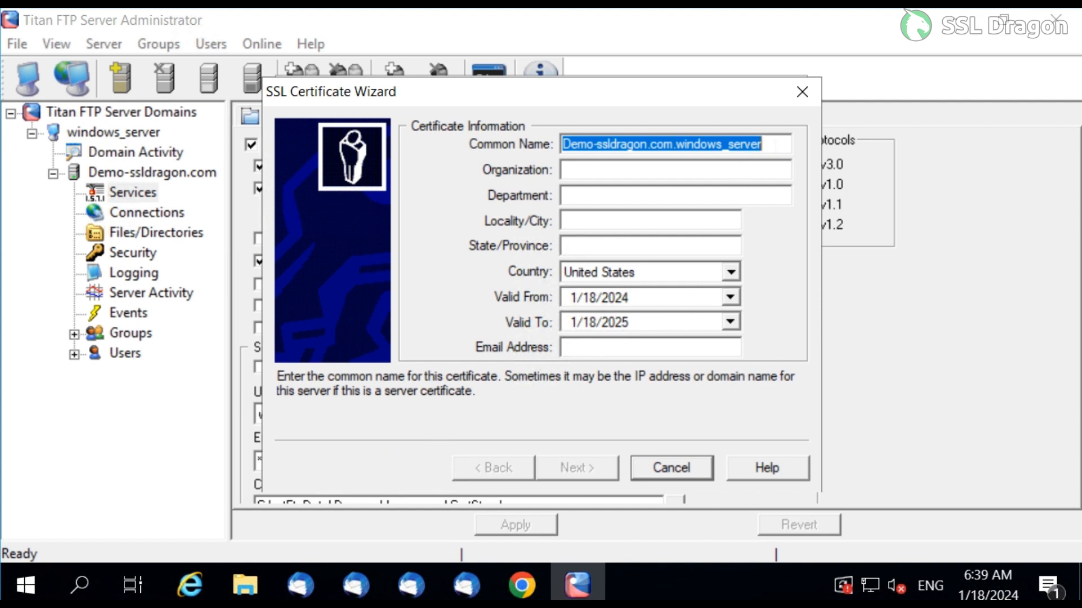
text(Demo)
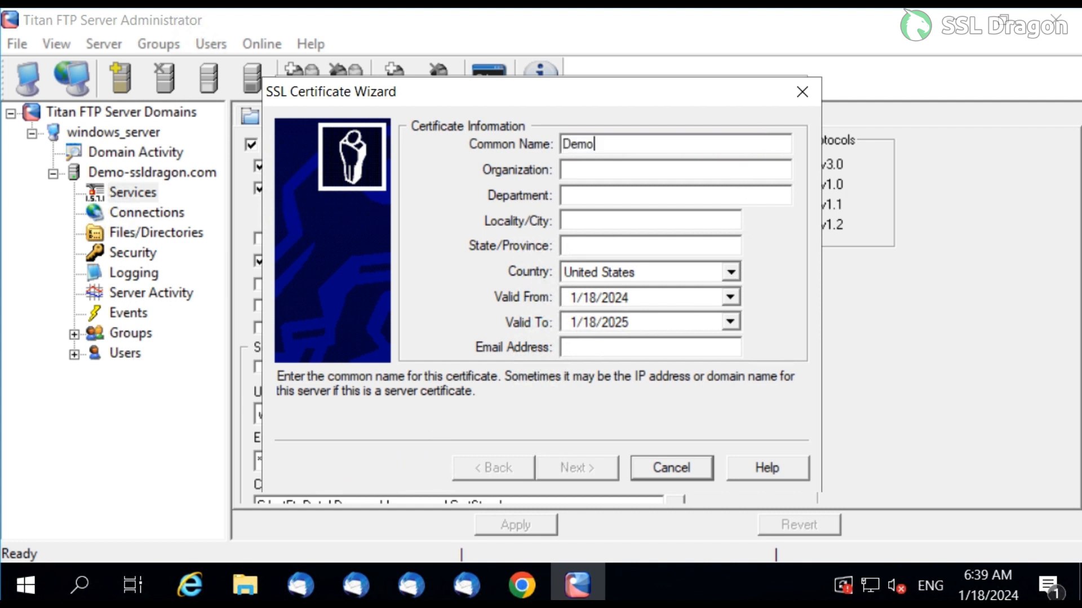
text(-ssldragon)
Step: Fill in the certificate's organization as your-organizatio, department as your-department, city as your-city and state as your-state
click(620, 170)
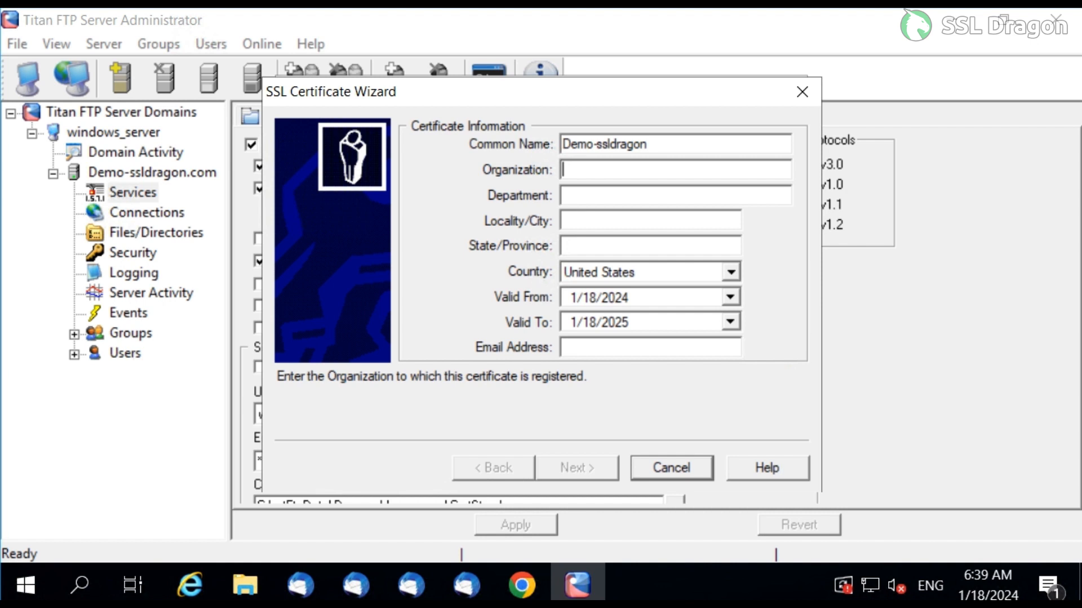
text(your-organizatio)
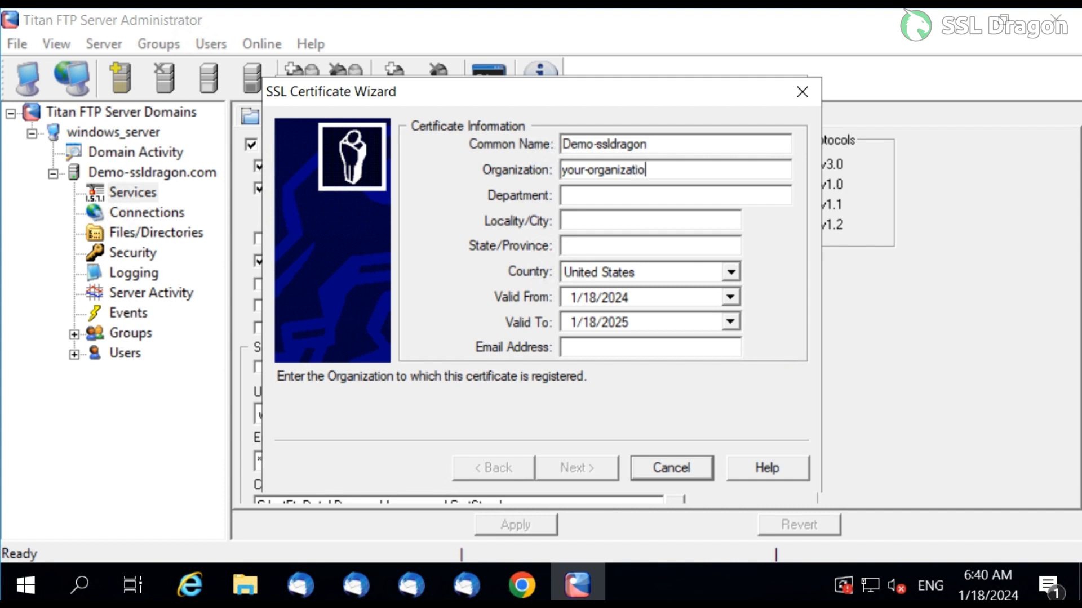
click(564, 195)
text(you)
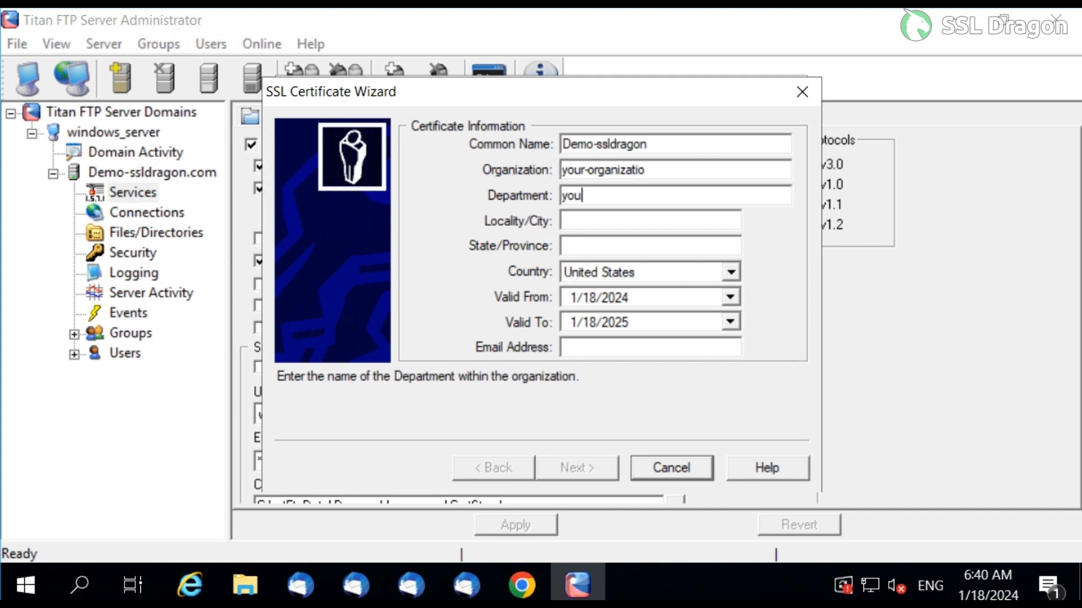
text(r-department)
key(Tab)
text(your-city)
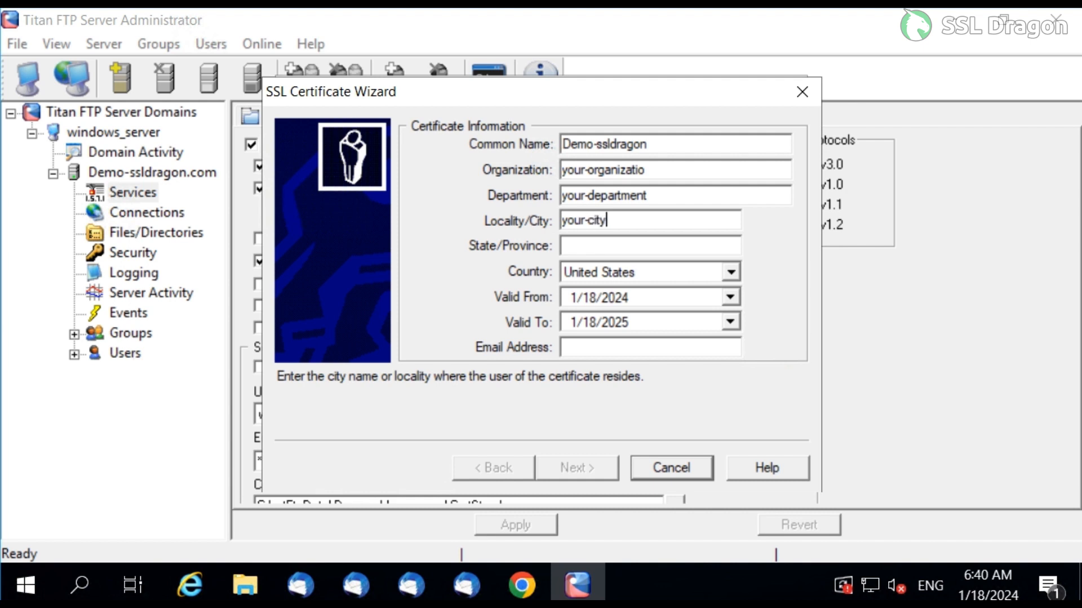
key(Tab)
text(your-state)
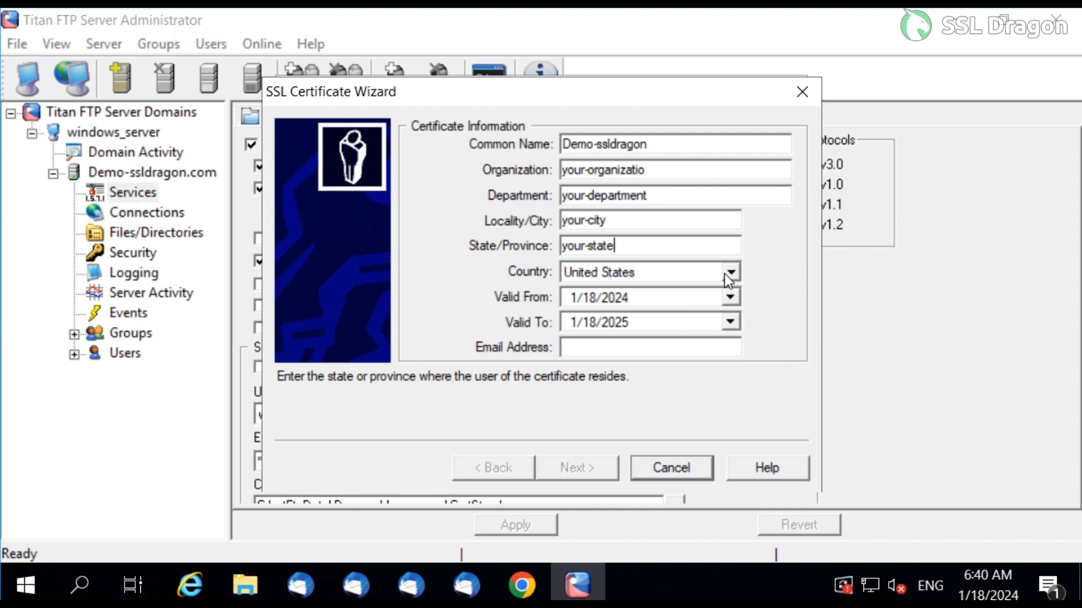
Step: Enter the certificate owner's email address, set the country to United States Minor Outlying Islands, and continue to the key length
scroll(727, 276, up, 10)
click(588, 348)
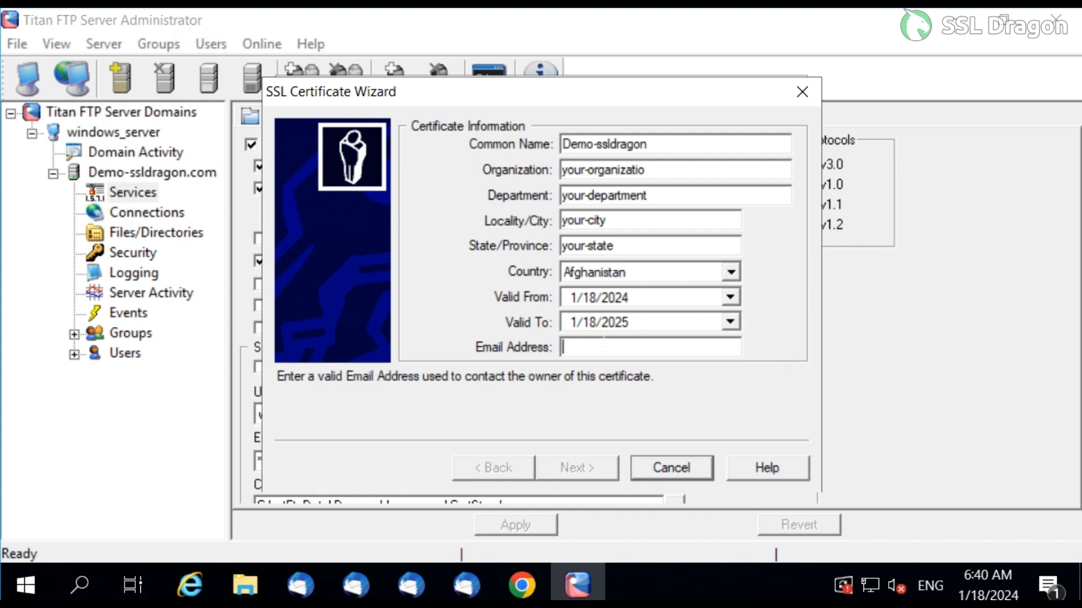
text(user)
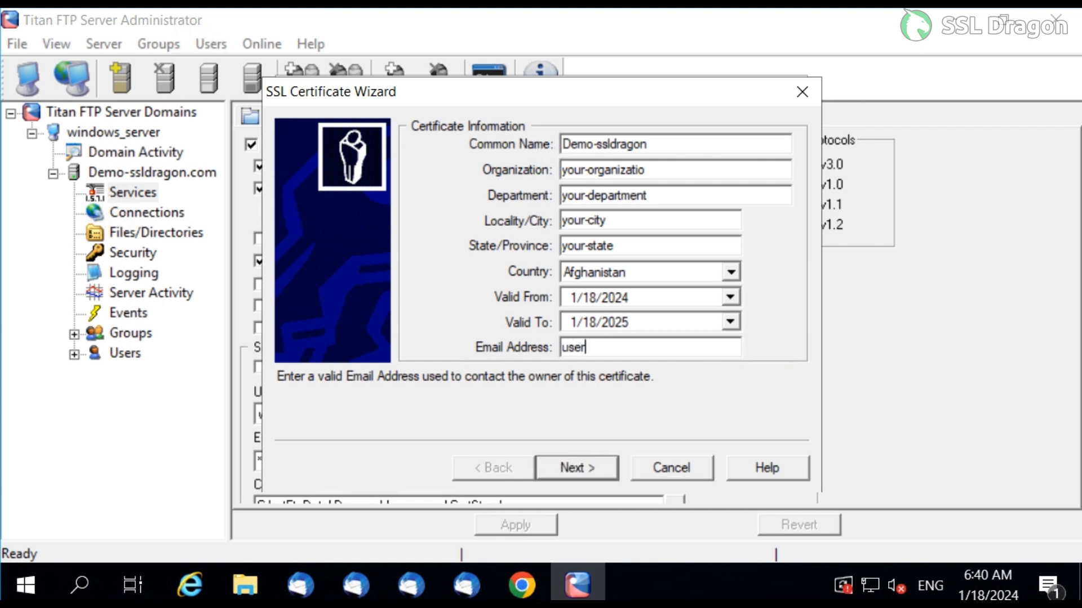
text(@domainname)
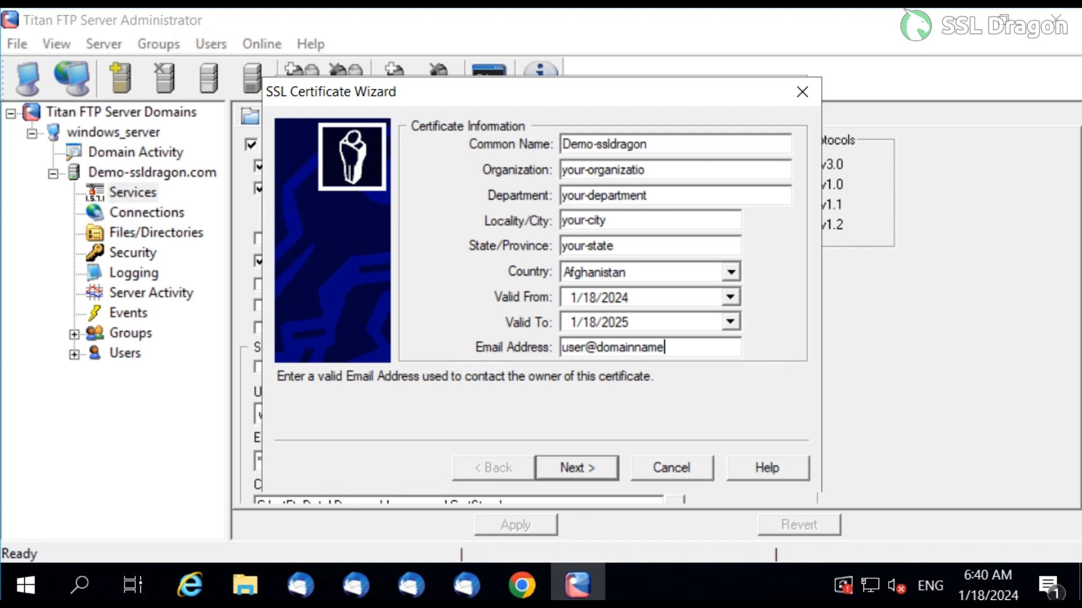
text(.com)
click(731, 272)
click(601, 336)
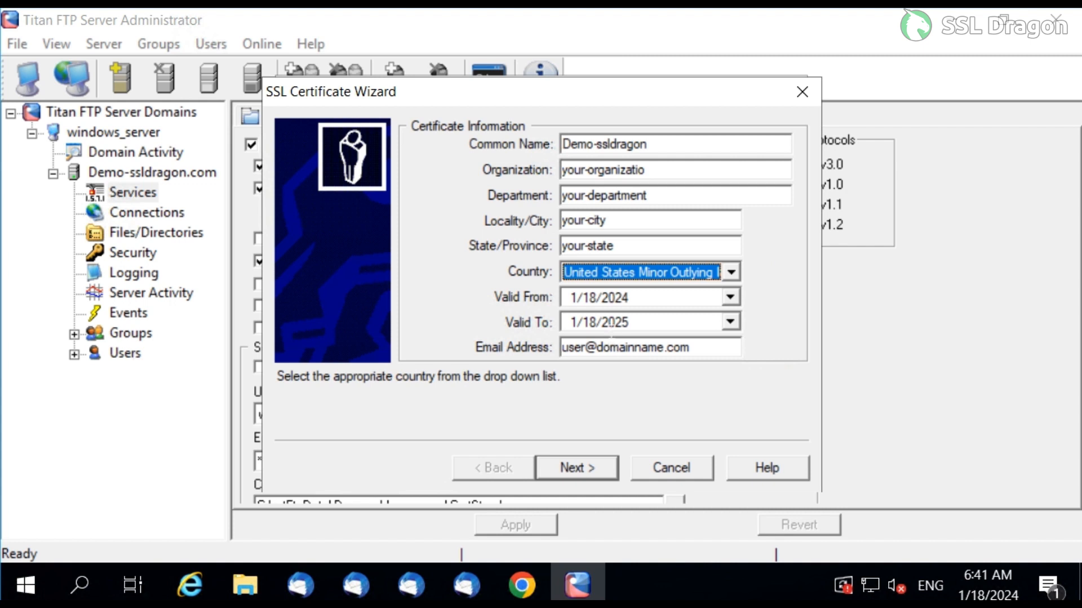
click(592, 477)
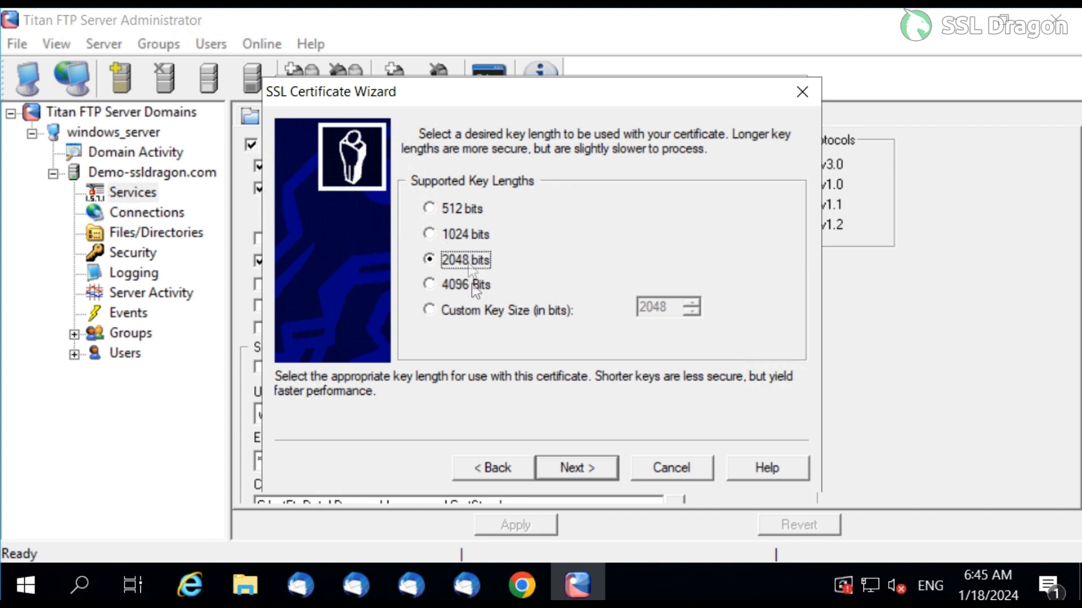
Step: Accept the 2048-bit key length, then enter and confirm the private key password for the certificate
click(573, 471)
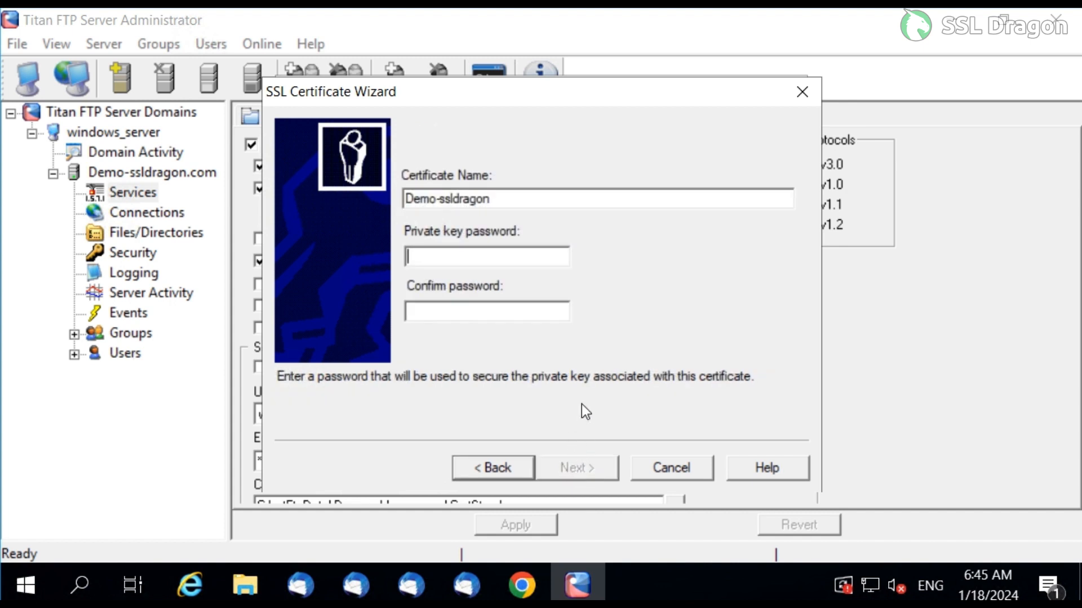
text(******)
key(Tab)
text(******)
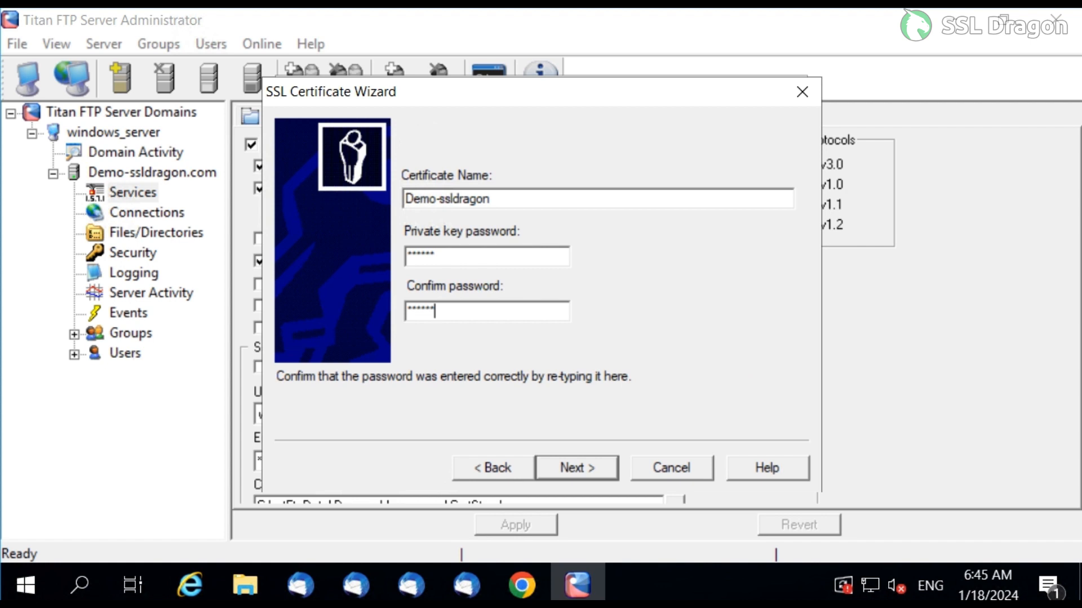
click(589, 466)
Step: Generate a CSR for signing by a Trusted Certificate Authority in the proposed directory and close the Certificate Manager
click(413, 205)
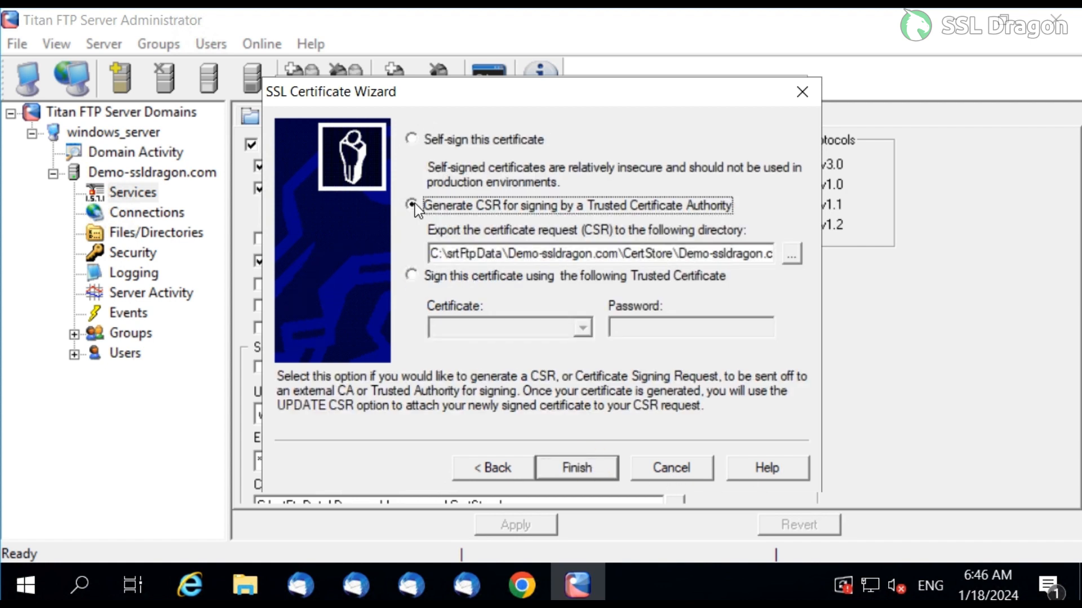
click(580, 471)
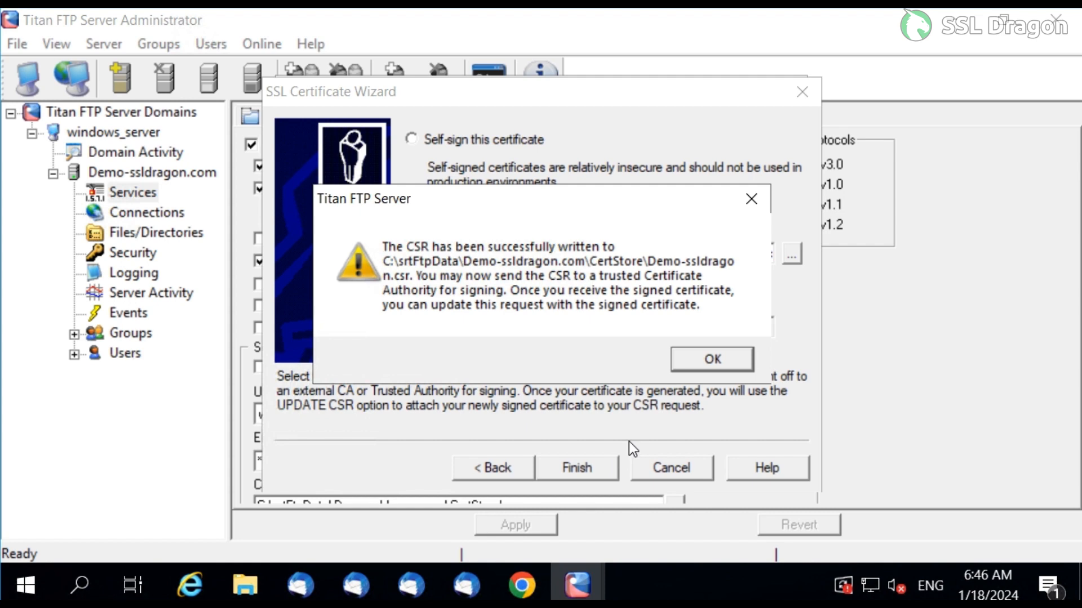
click(694, 364)
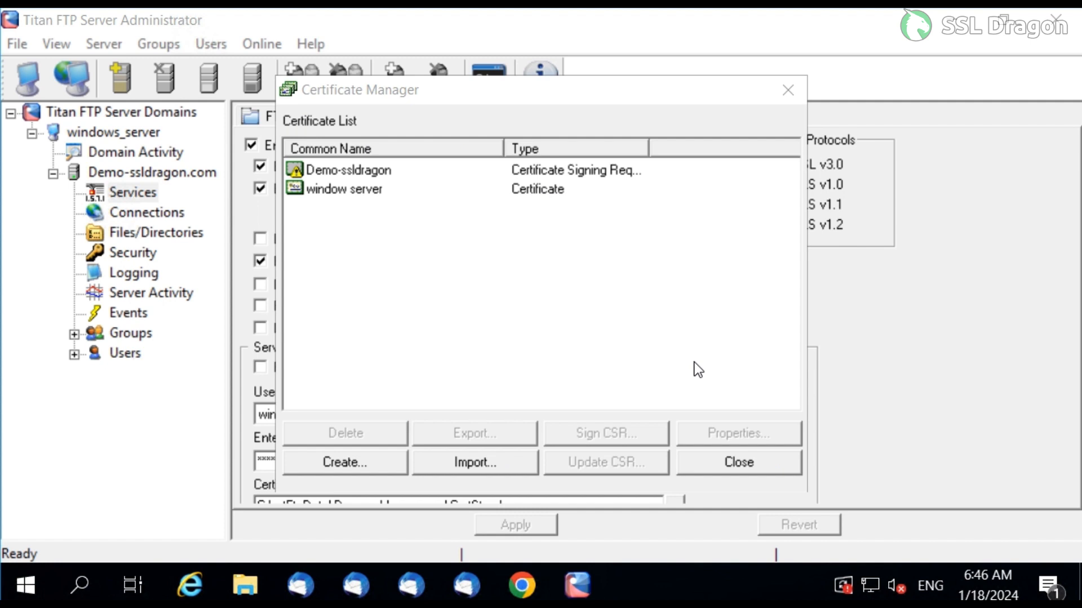
click(740, 463)
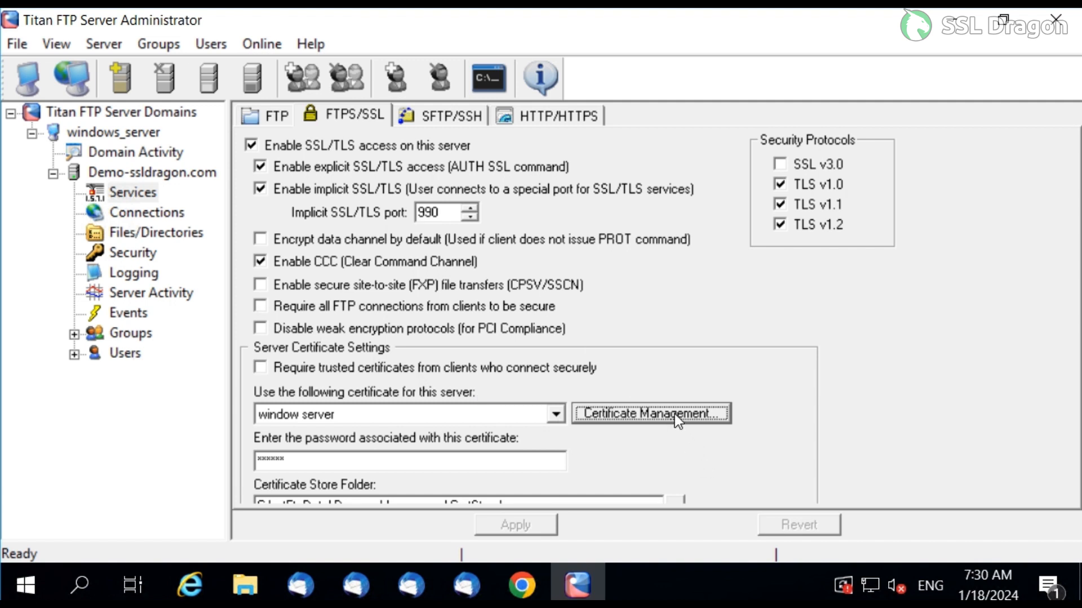
click(674, 414)
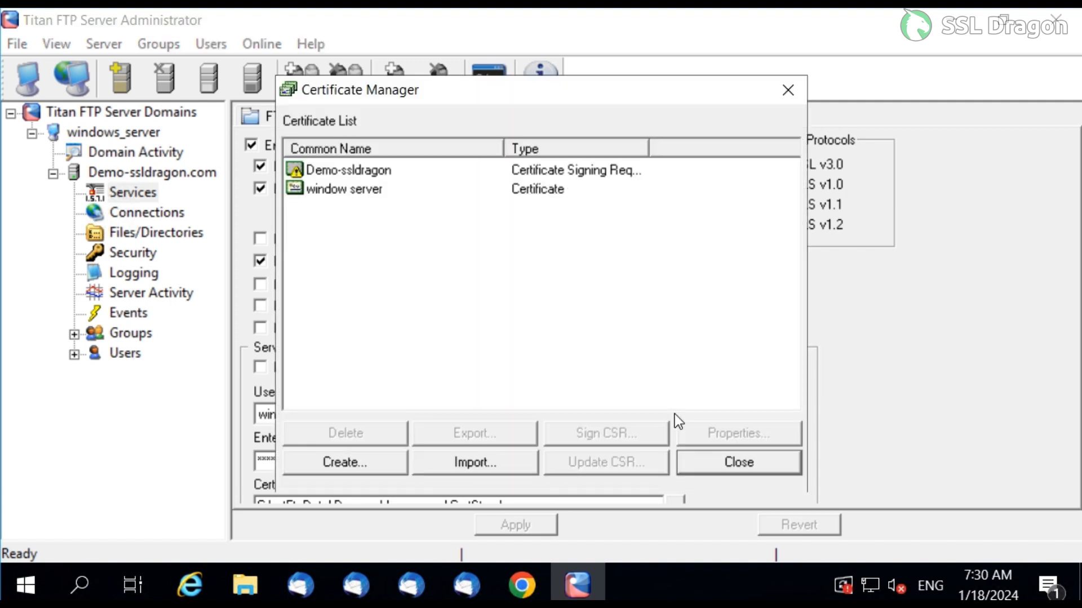
click(375, 171)
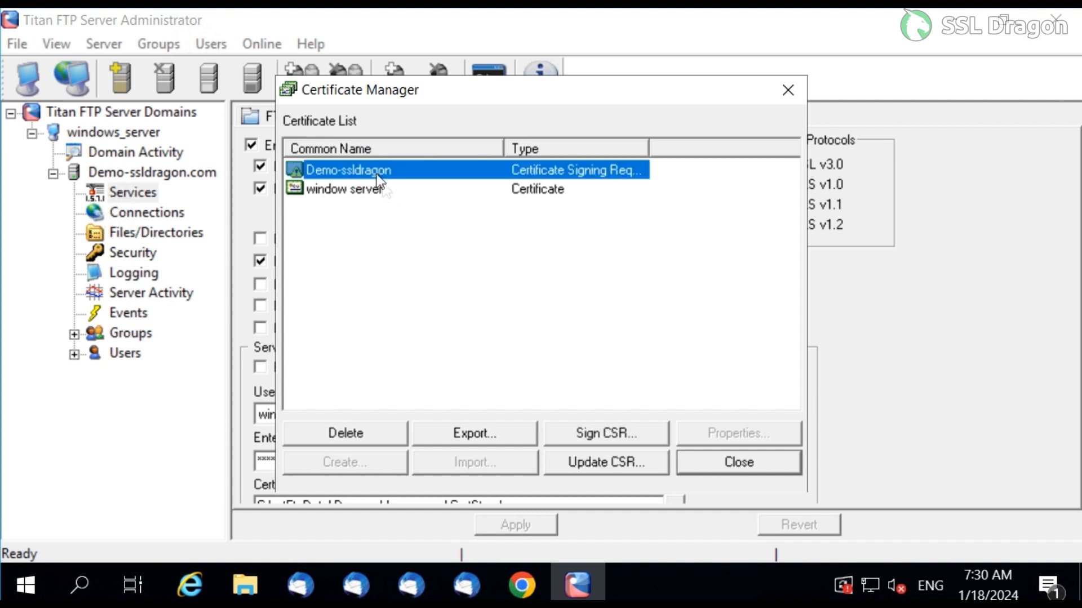
click(617, 462)
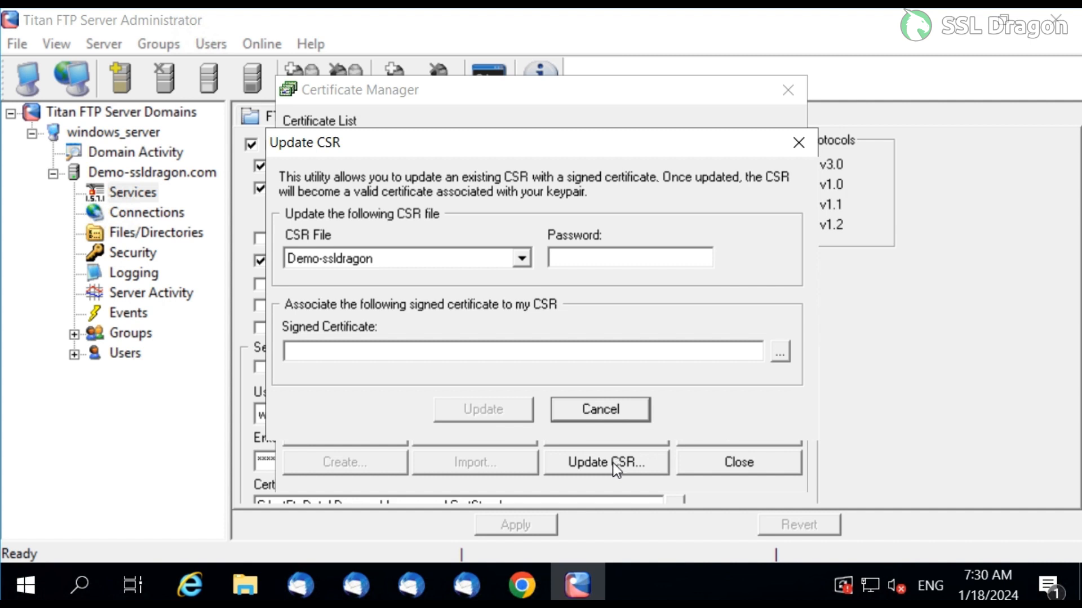
click(780, 353)
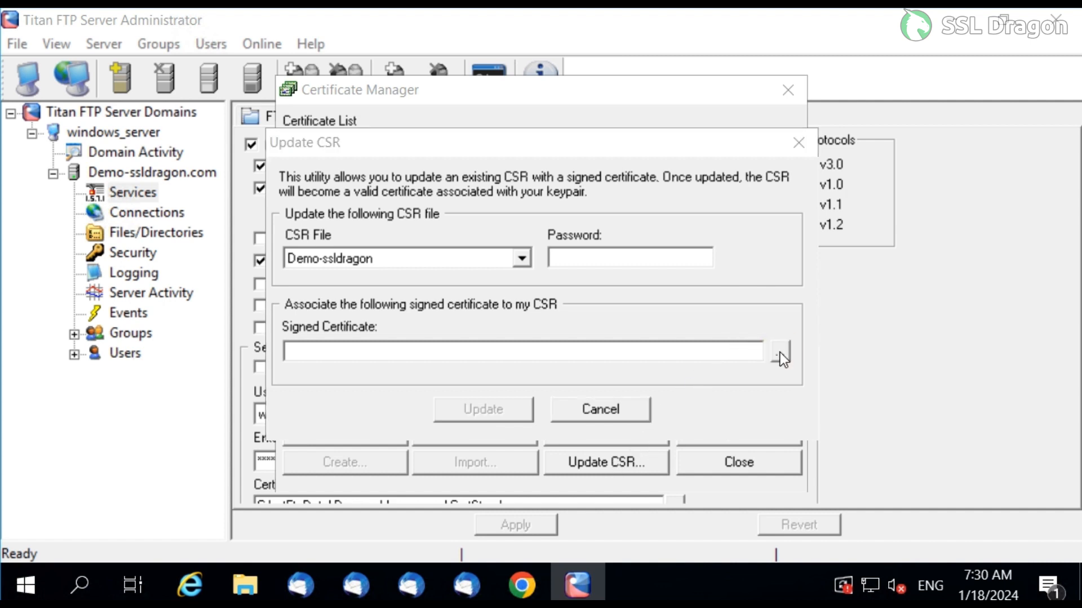
click(489, 164)
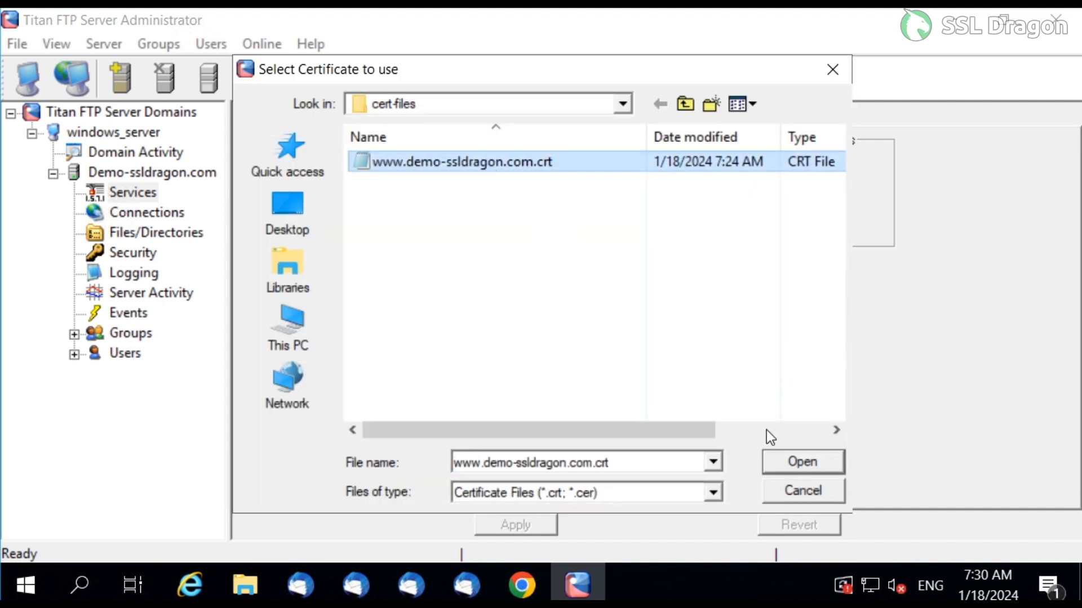
click(794, 462)
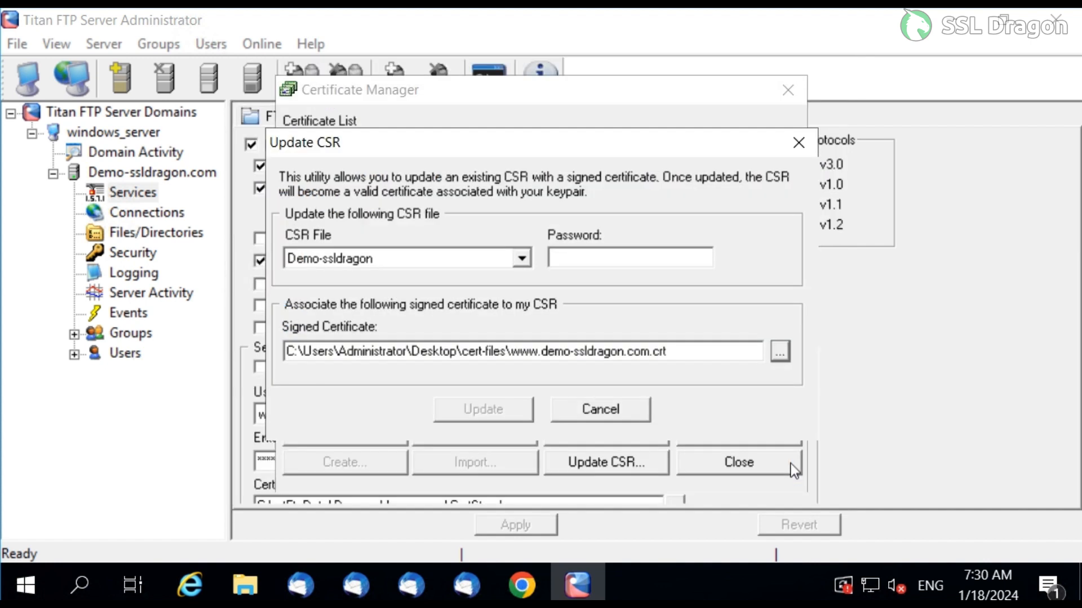
Step: Keep Demo-ssldragon as the CSR file to update and enter its private key password
click(523, 259)
click(524, 258)
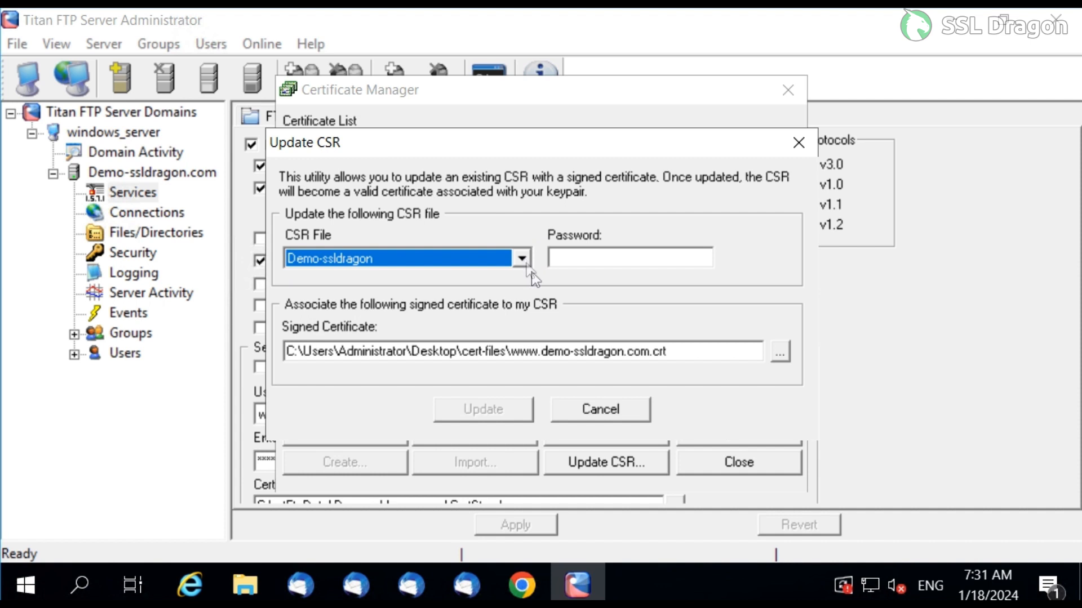
key(Tab)
text(***)
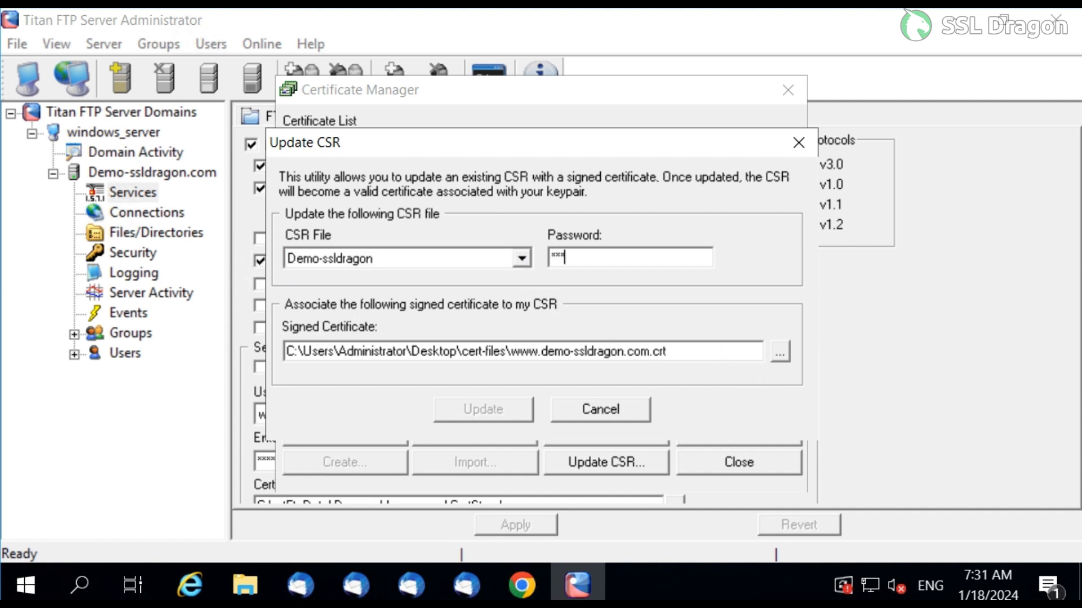
text(***)
click(782, 355)
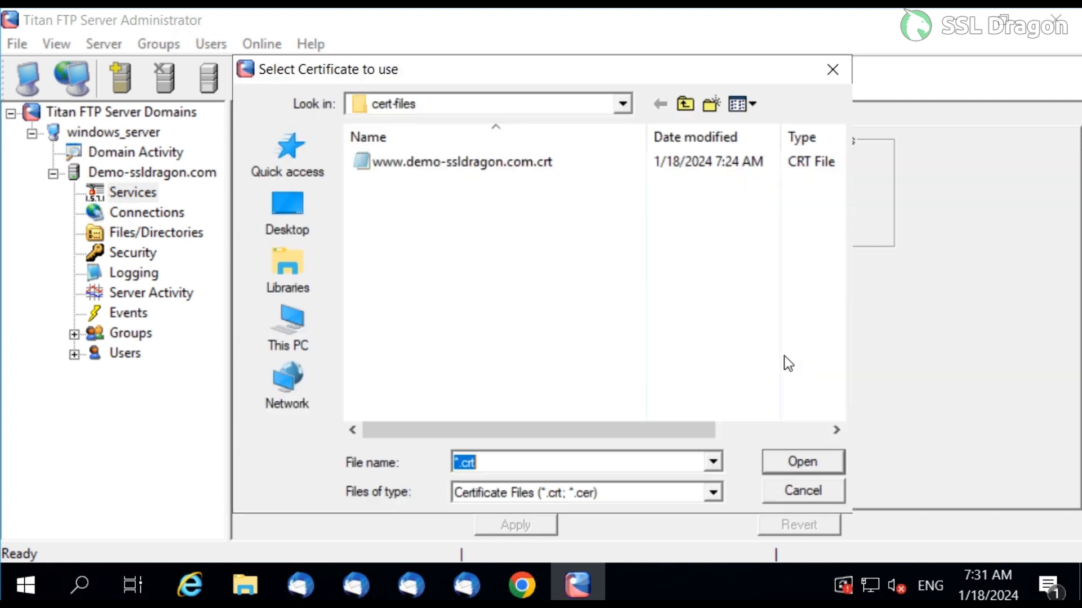
click(539, 162)
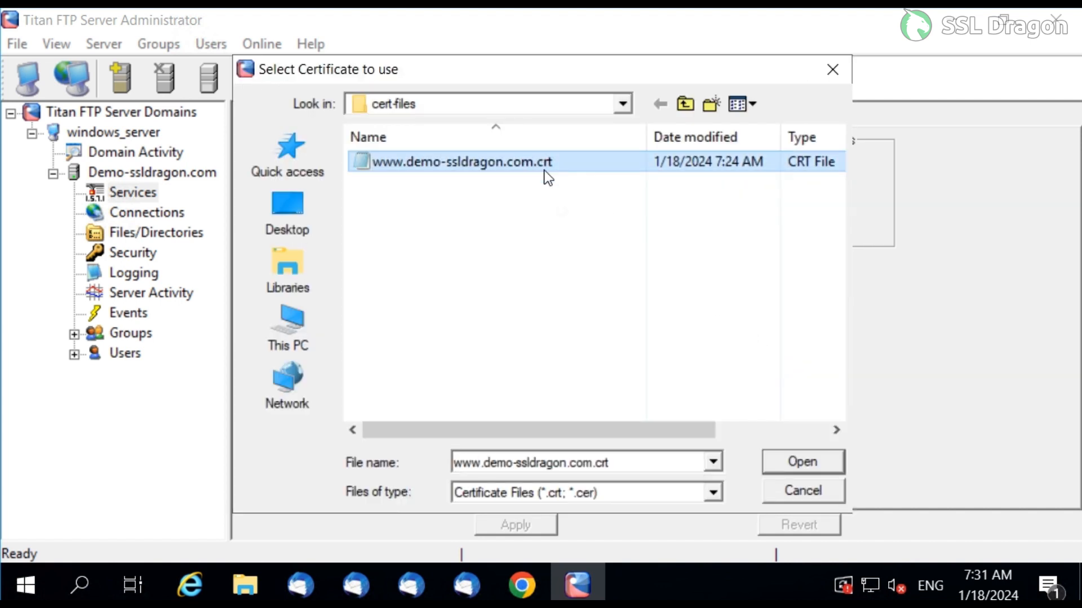
click(803, 462)
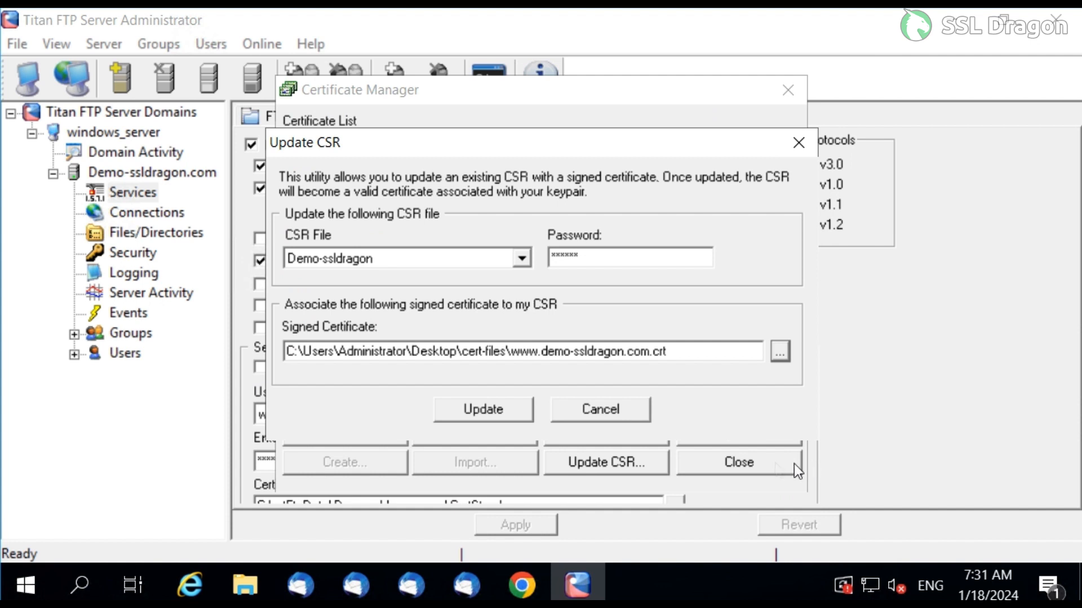
click(483, 409)
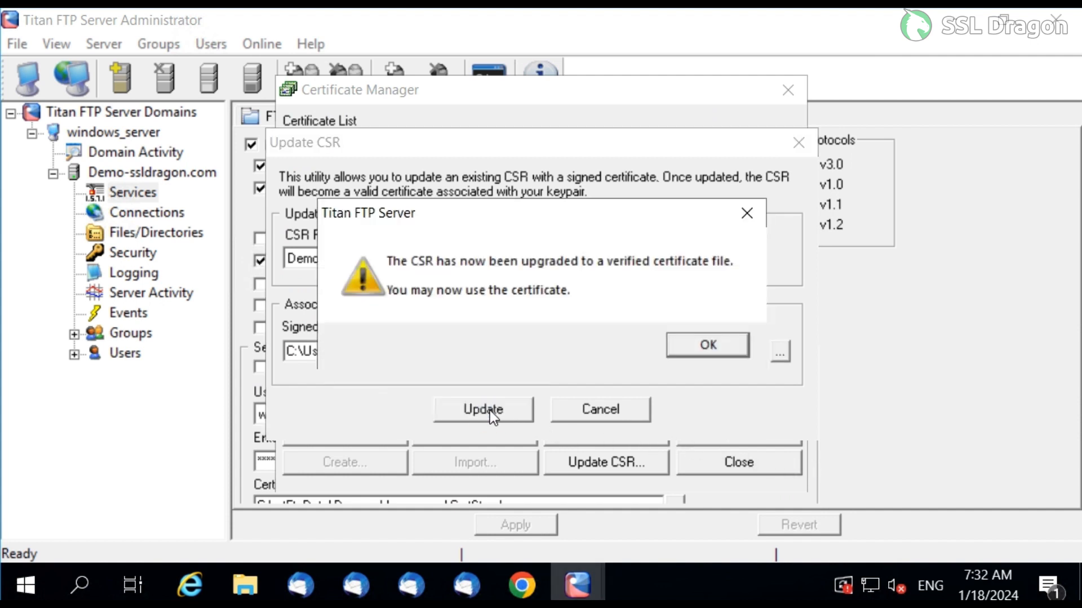
click(708, 345)
click(763, 465)
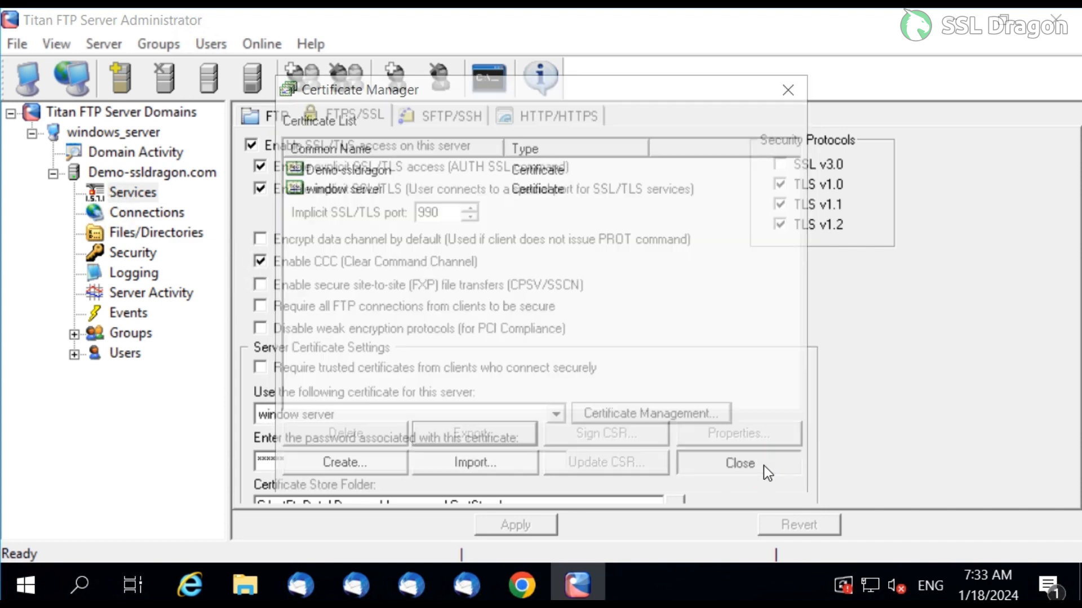
Step: Assign the Demo-ssldragon certificate to the server, enter its certificate password, and apply the changes with a server restart
click(557, 414)
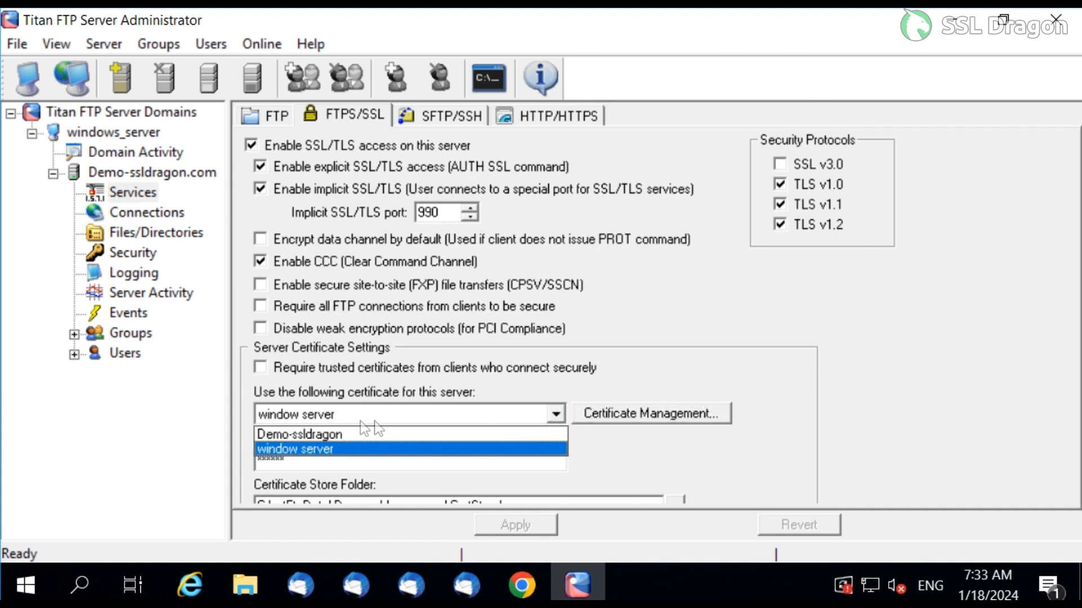
click(327, 433)
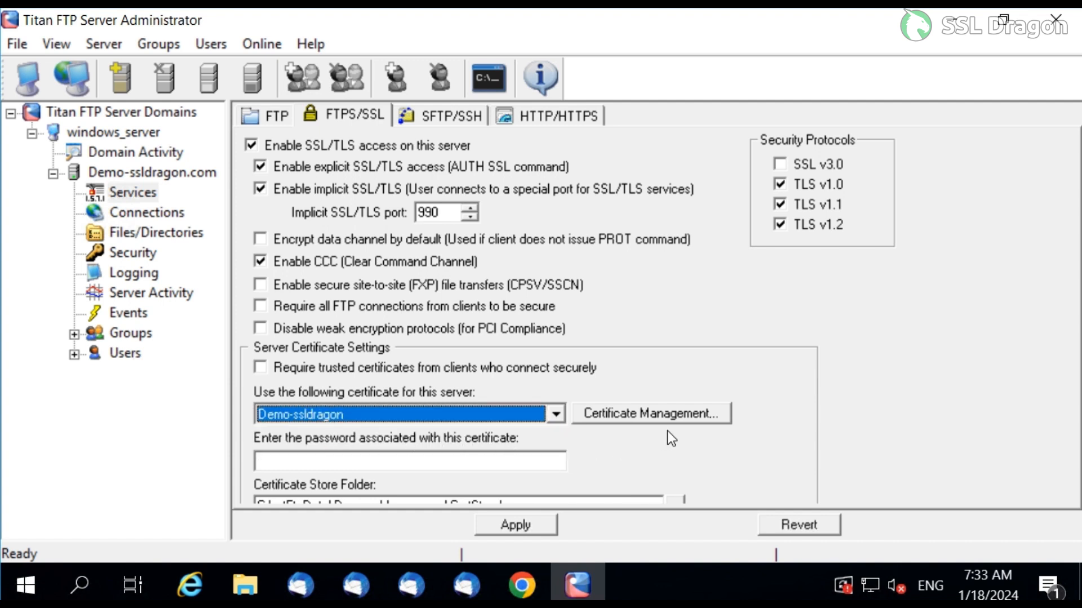
key(Tab)
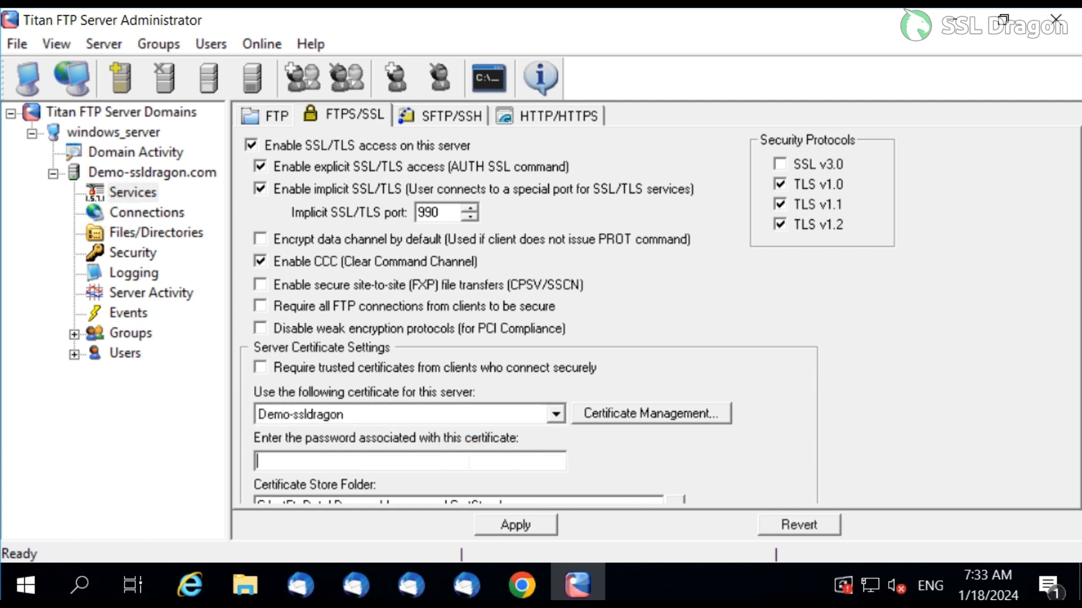
text(******)
click(538, 525)
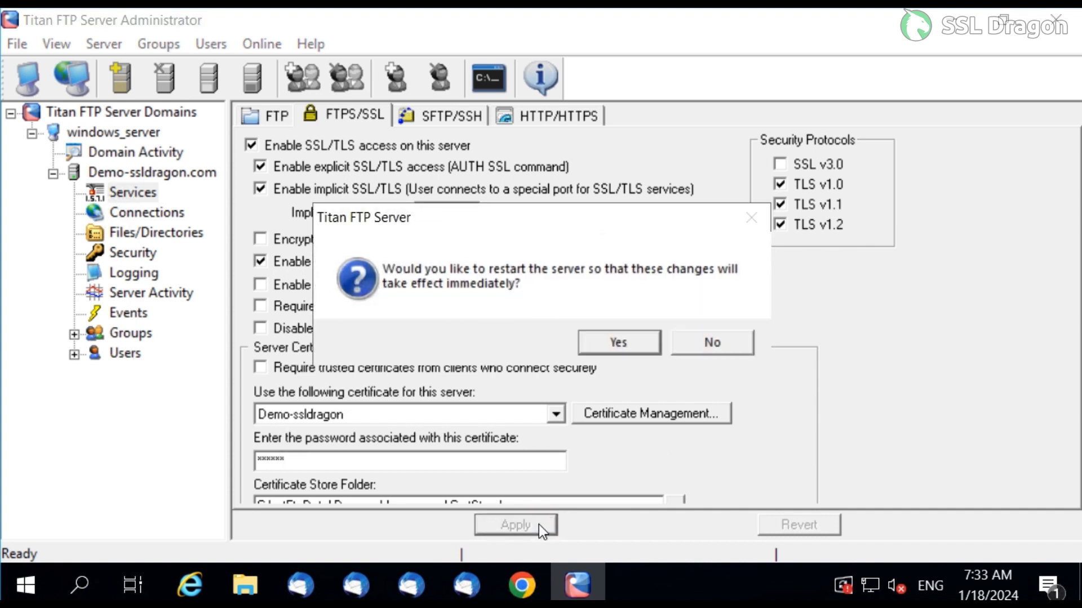
click(619, 343)
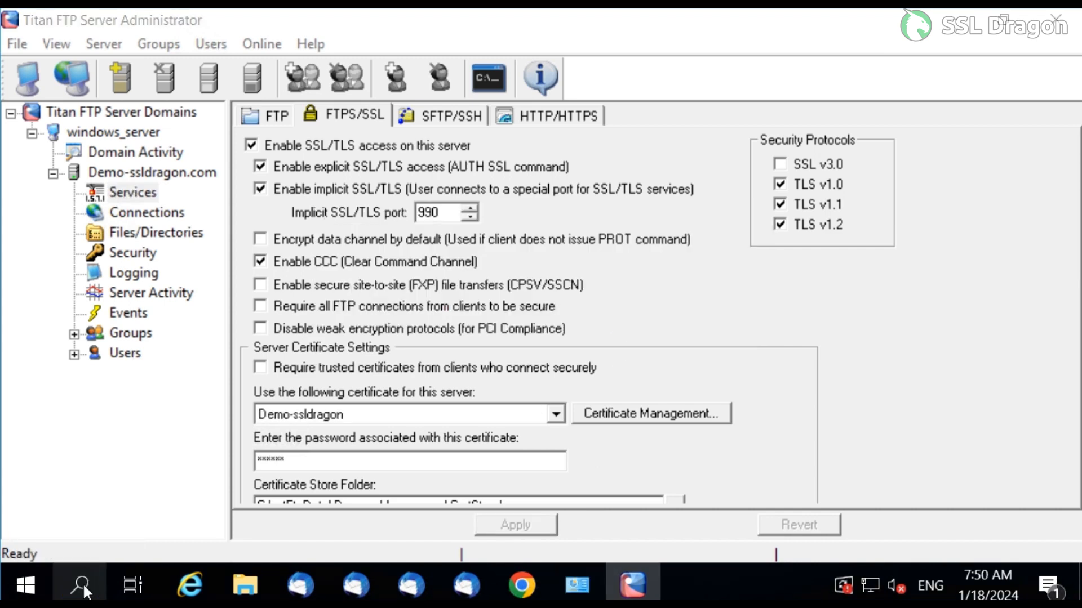
Step: Find Administrative Tools through the Windows search and open the Services console from it
click(82, 589)
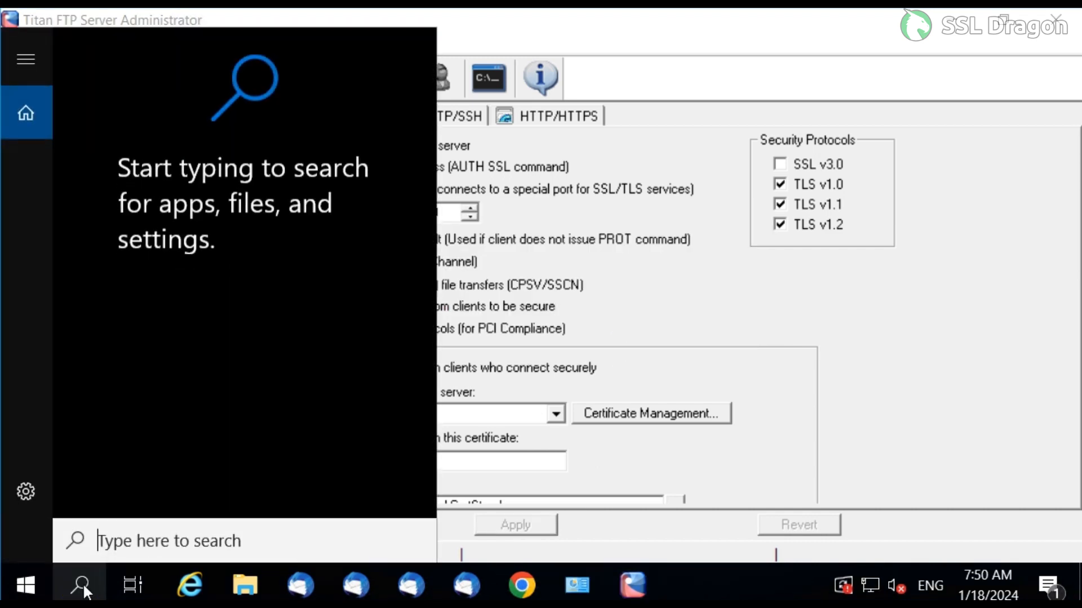
text(admini)
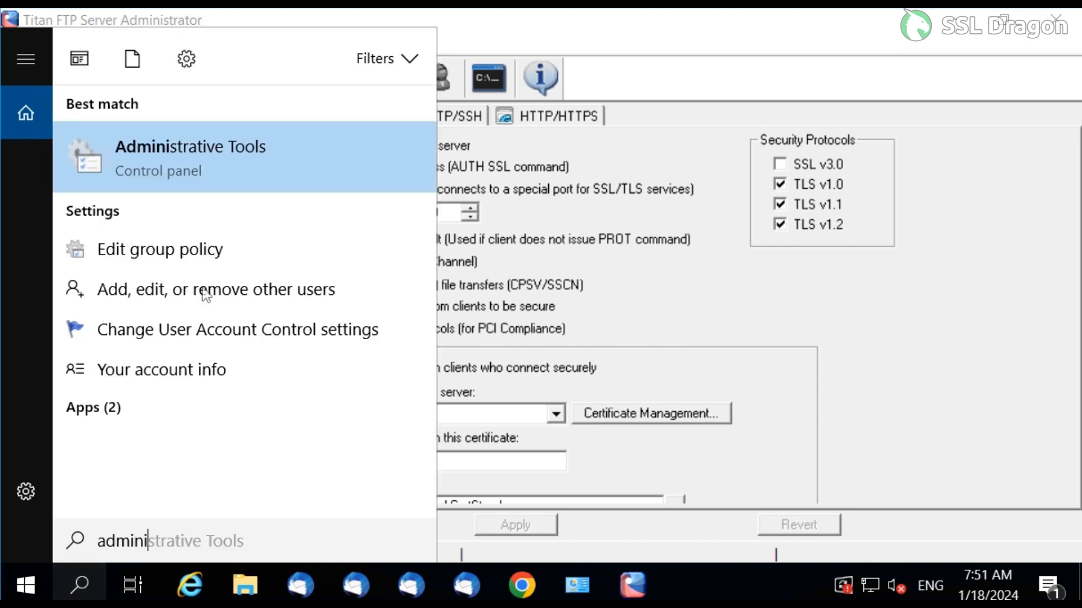
click(207, 158)
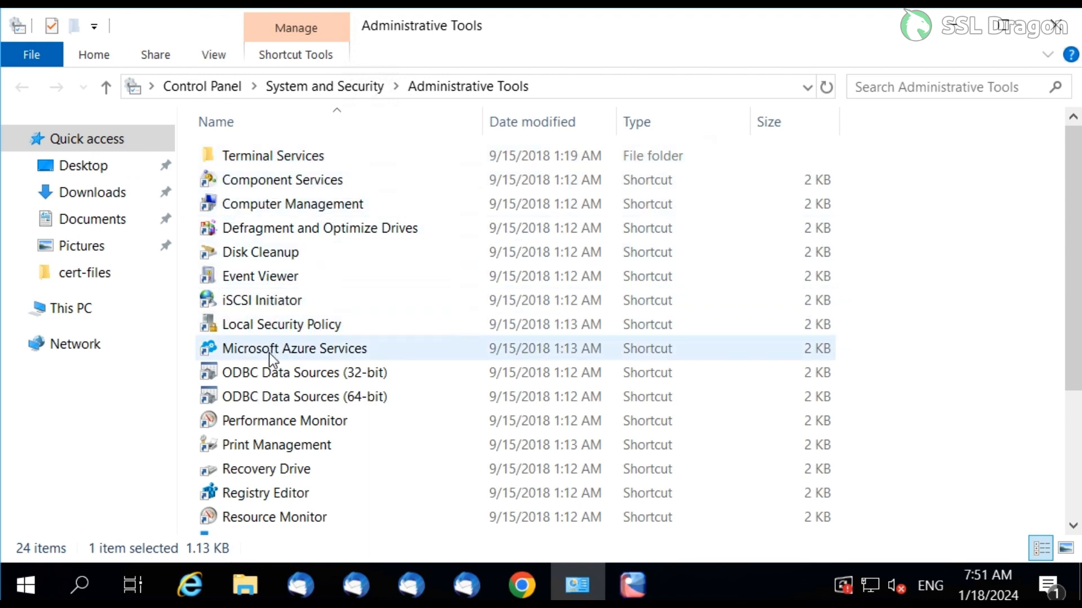
scroll(269, 354, down, 1)
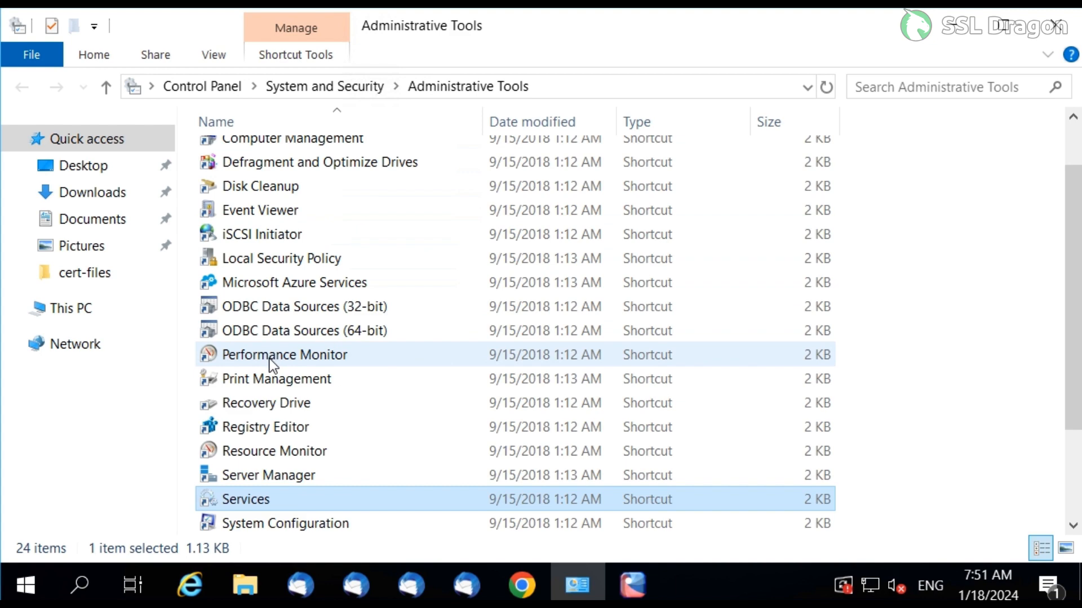
double_click(243, 499)
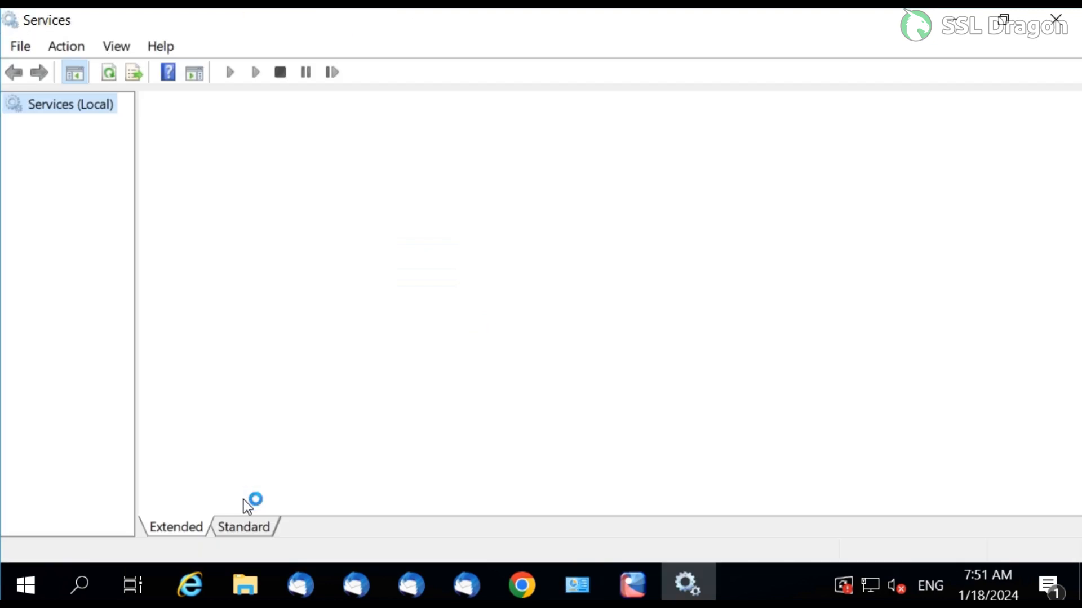
Step: Restart the Titan FTP Server Daemon service
scroll(547, 332, down, 20)
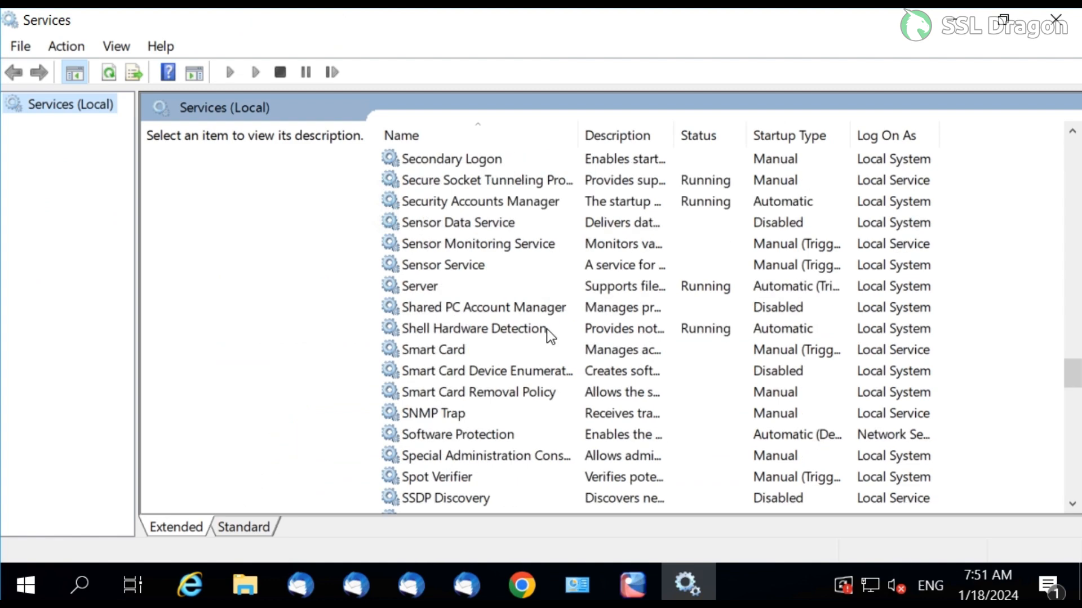
scroll(541, 330, down, 8)
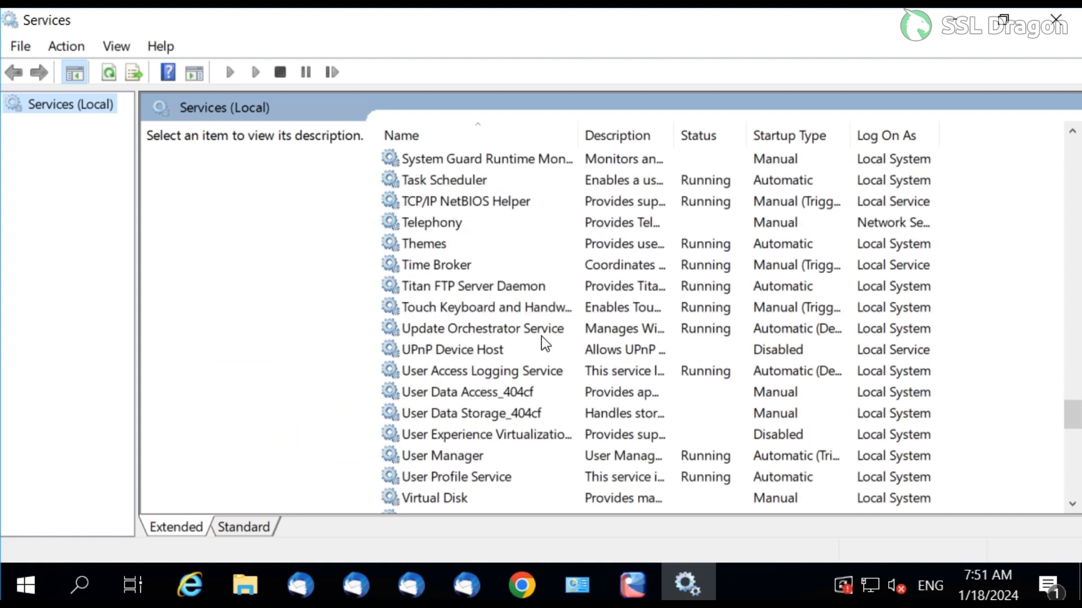
click(468, 289)
click(468, 288)
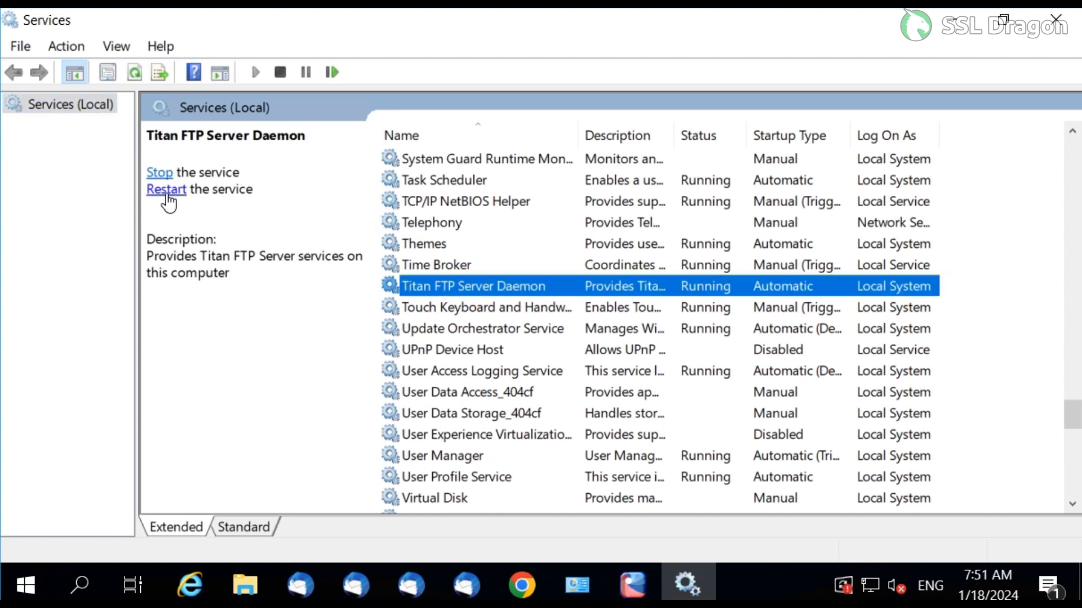
click(166, 190)
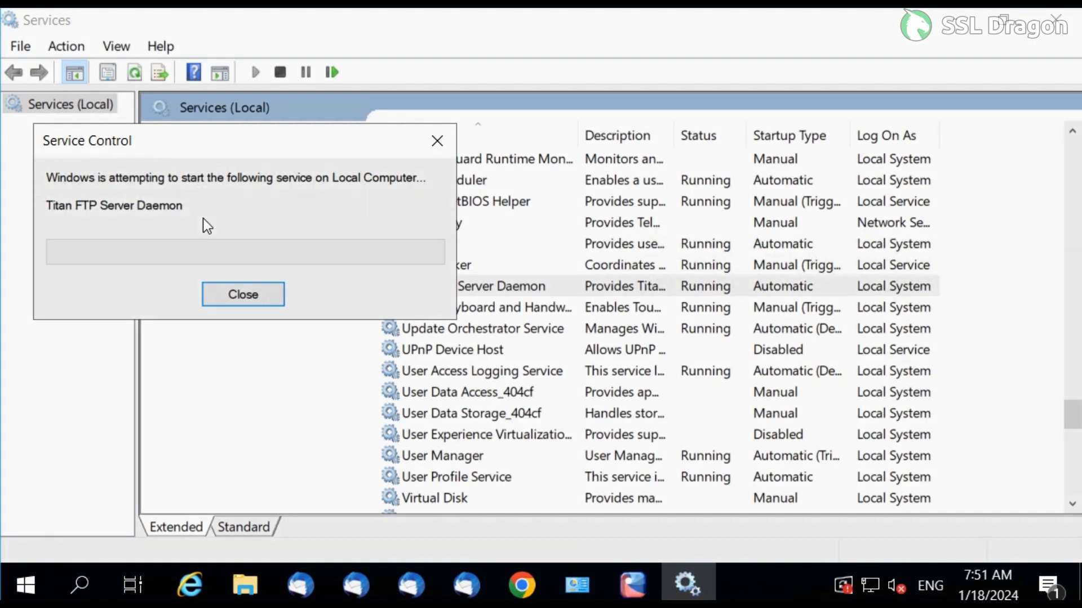